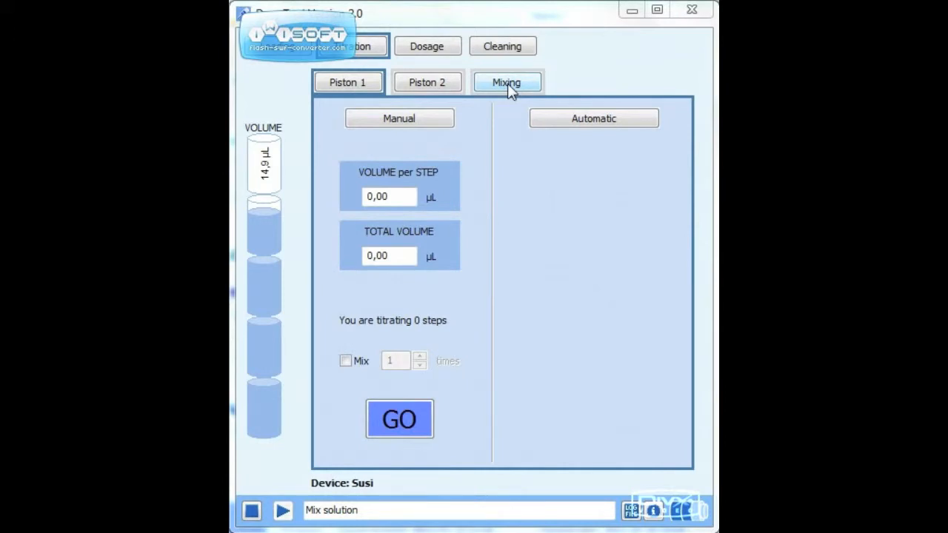
- Set Piston 1's manual titration to a volume of 1 µL per step and a total volume of 10 µL
{"action": "left_click", "coordinate": [342, 88]}
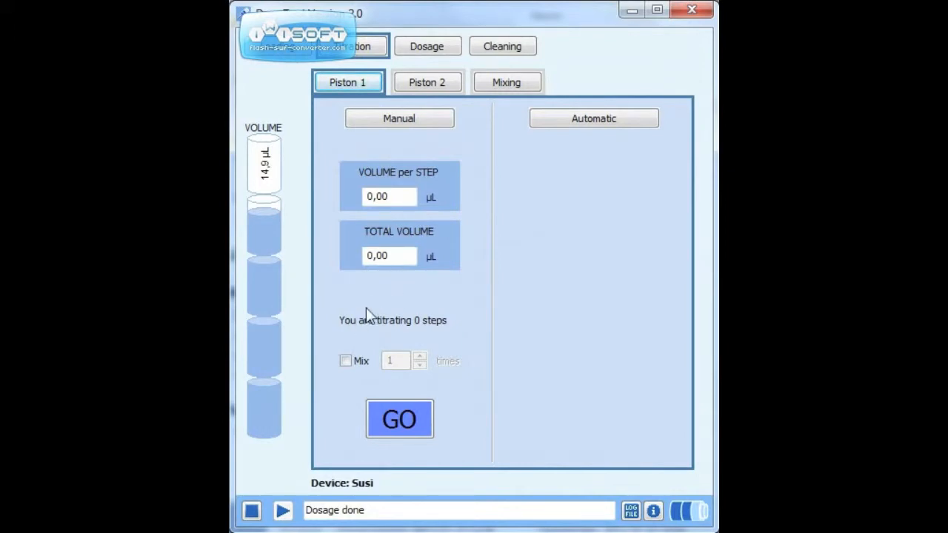
{"action": "left_click_drag", "start_coordinate": [393, 197], "coordinate": [367, 196]}
{"action": "type", "text": "1"}
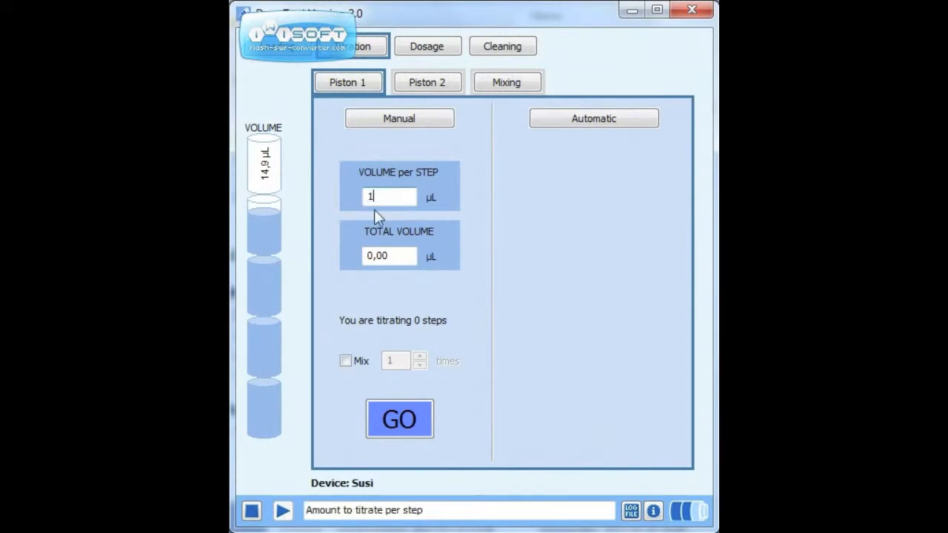
{"action": "left_click_drag", "start_coordinate": [398, 258], "coordinate": [366, 257]}
{"action": "type", "text": "10"}
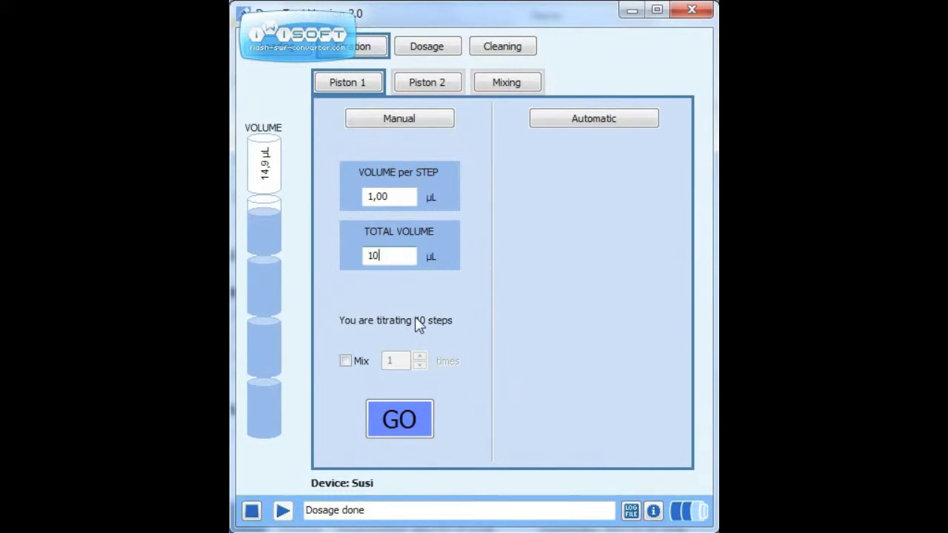
- Enable mixing 3 times after each step and run a manual titration step on Piston 1
{"action": "left_click", "coordinate": [349, 363]}
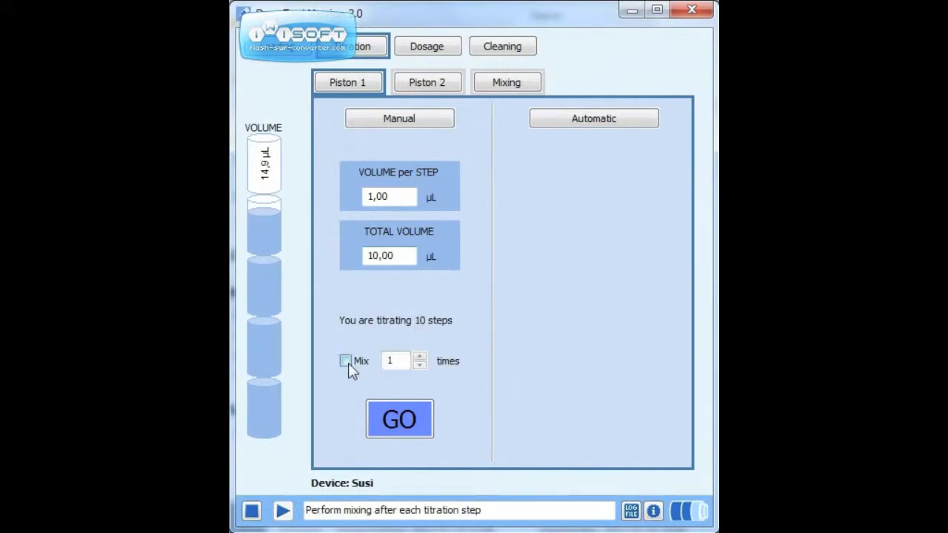
{"action": "left_click", "coordinate": [419, 356]}
{"action": "left_click", "coordinate": [419, 356]}
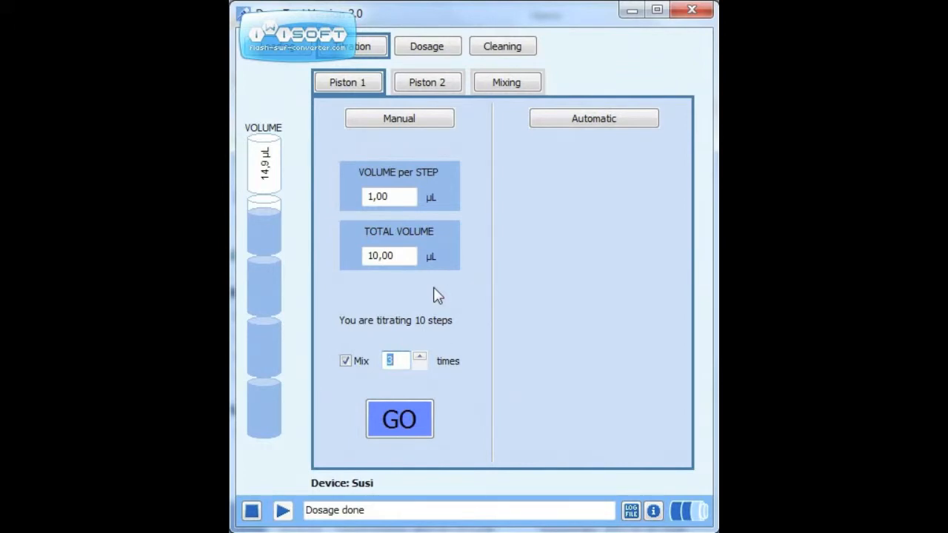
{"action": "left_click", "coordinate": [403, 418]}
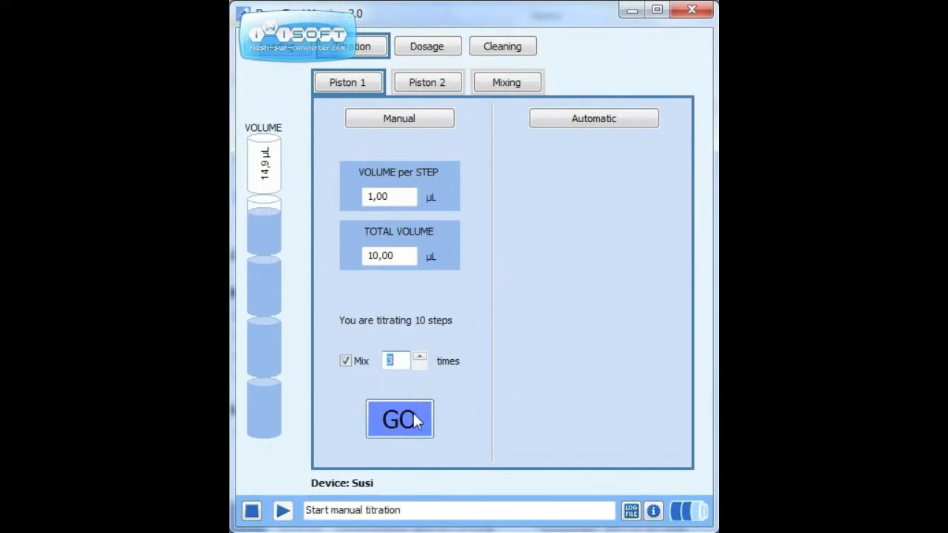
{"action": "left_click", "coordinate": [415, 421]}
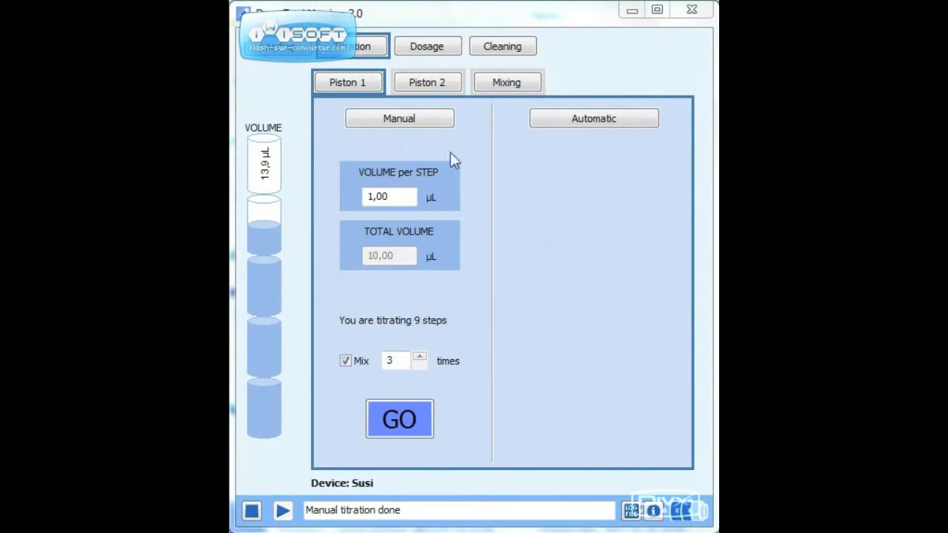
- Set Piston 1's automatic titration to a volume of 1 µL per step and a total volume of 10 µL
{"action": "left_click", "coordinate": [549, 123]}
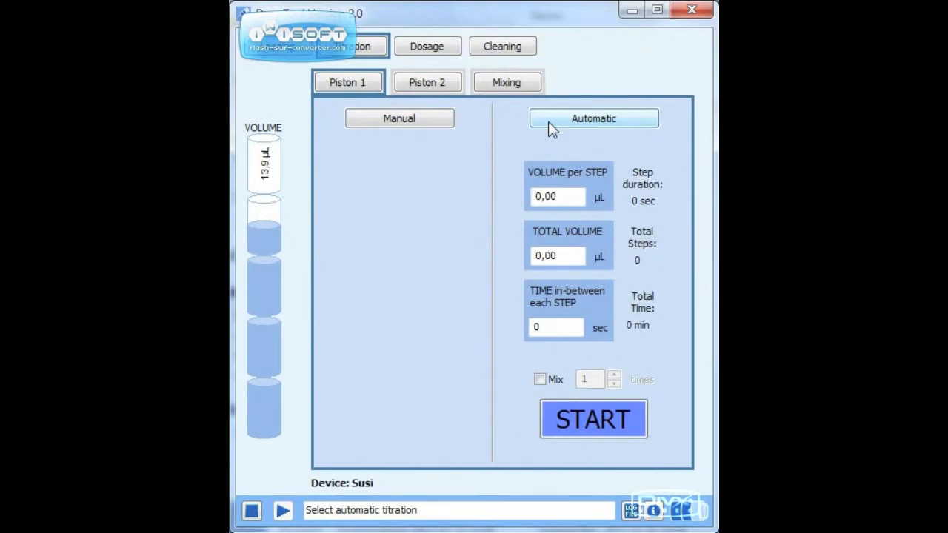
{"action": "left_click", "coordinate": [423, 125]}
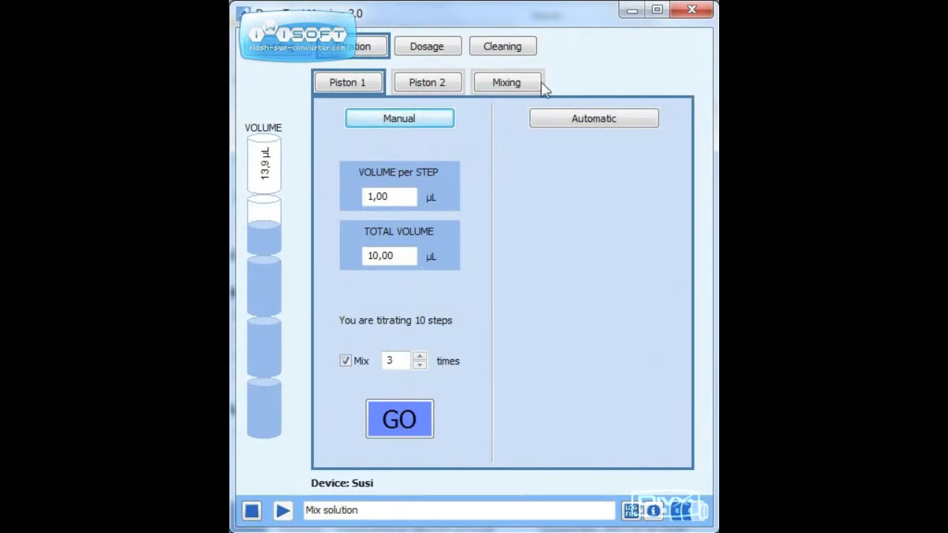
{"action": "left_click", "coordinate": [575, 120]}
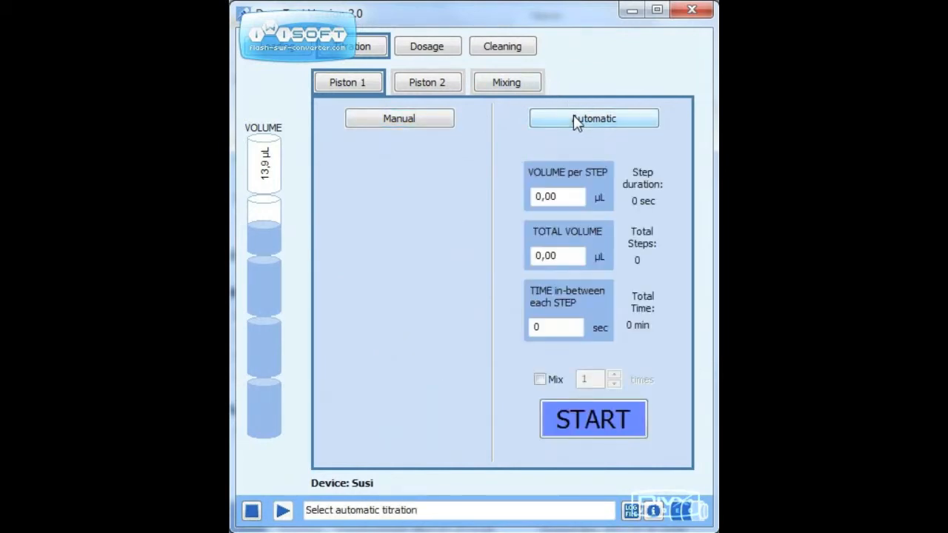
{"action": "left_click", "coordinate": [566, 194]}
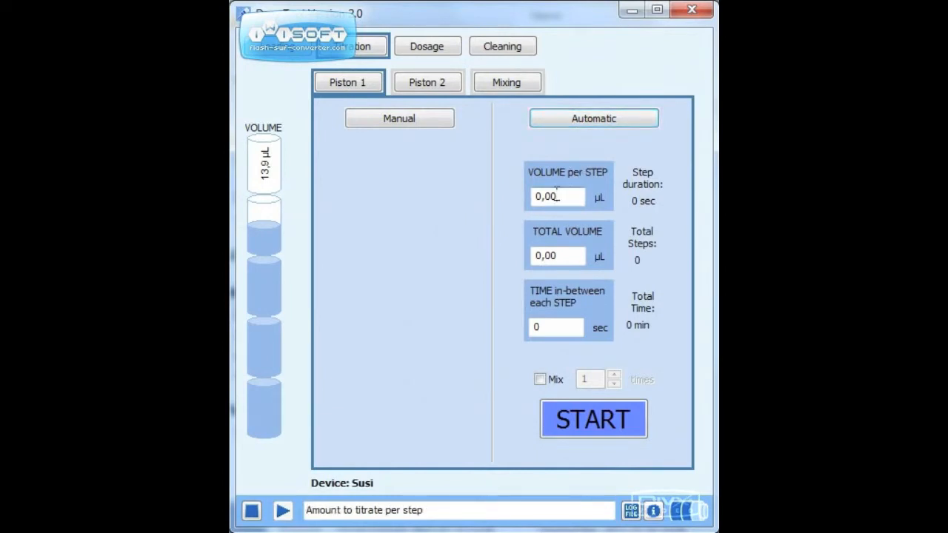
{"action": "left_click_drag", "start_coordinate": [560, 196], "coordinate": [541, 196]}
{"action": "left_click", "coordinate": [534, 196]}
{"action": "type", "text": "1"}
{"action": "key", "text": "Tab"}
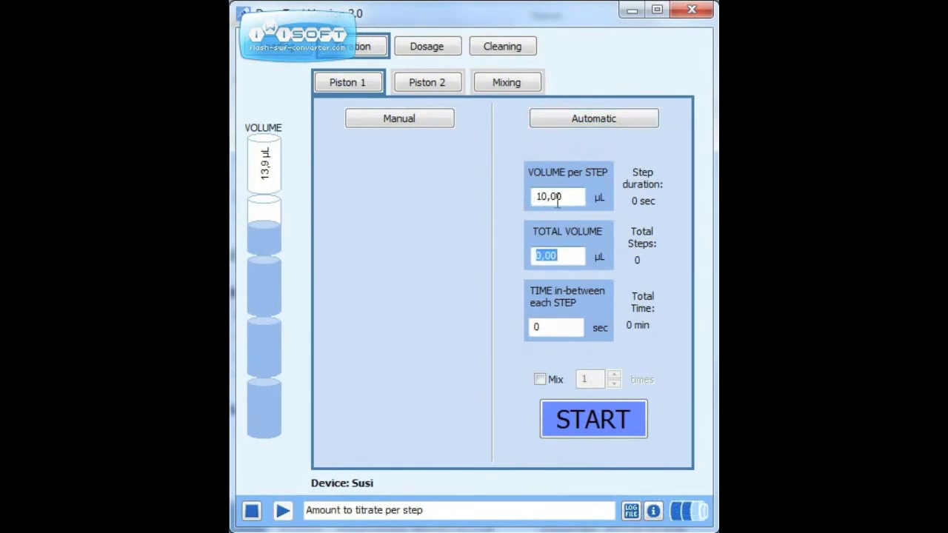
{"action": "left_click", "coordinate": [549, 198]}
{"action": "key", "text": "BackSpace"}
{"action": "key", "text": "Tab"}
{"action": "type", "text": "10"}
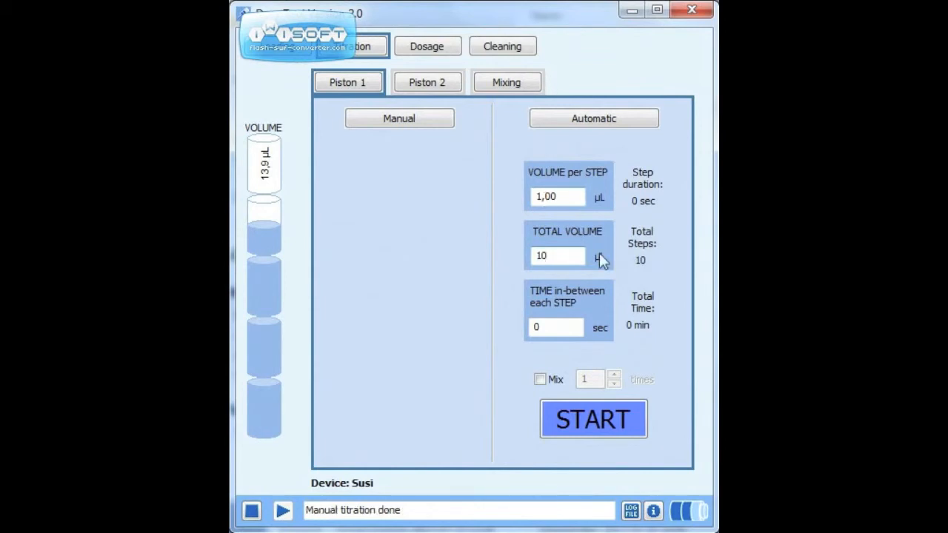
- Start Piston 1's automatic titration with 20 sec between steps and mixing 3 times after each step
{"action": "left_click", "coordinate": [557, 329]}
{"action": "key", "text": "BackSpace"}
{"action": "type", "text": "20"}
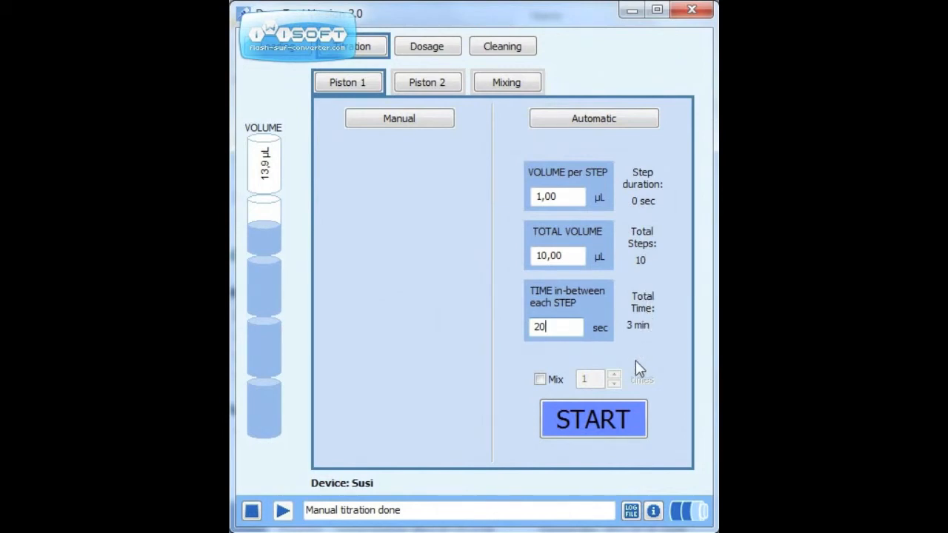
{"action": "left_click", "coordinate": [541, 378]}
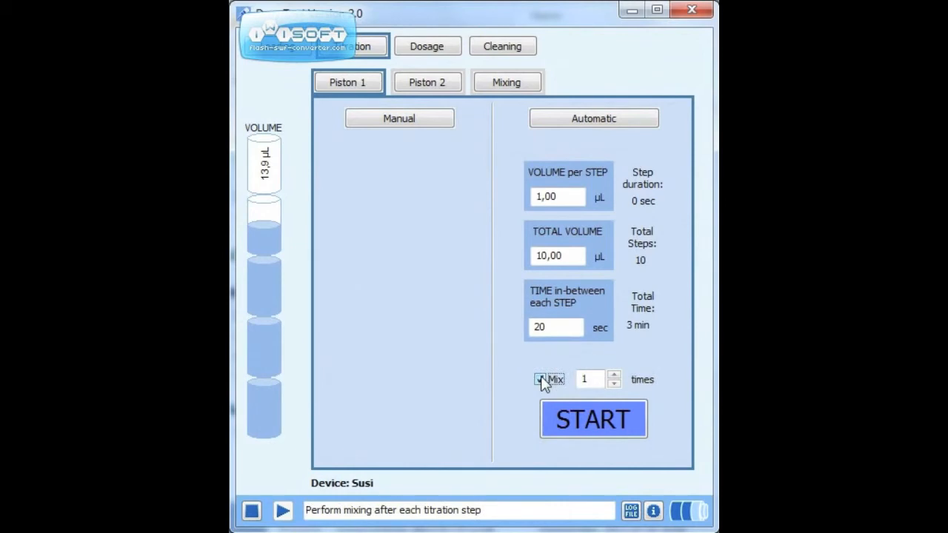
{"action": "left_click", "coordinate": [618, 373]}
{"action": "left_click", "coordinate": [618, 373]}
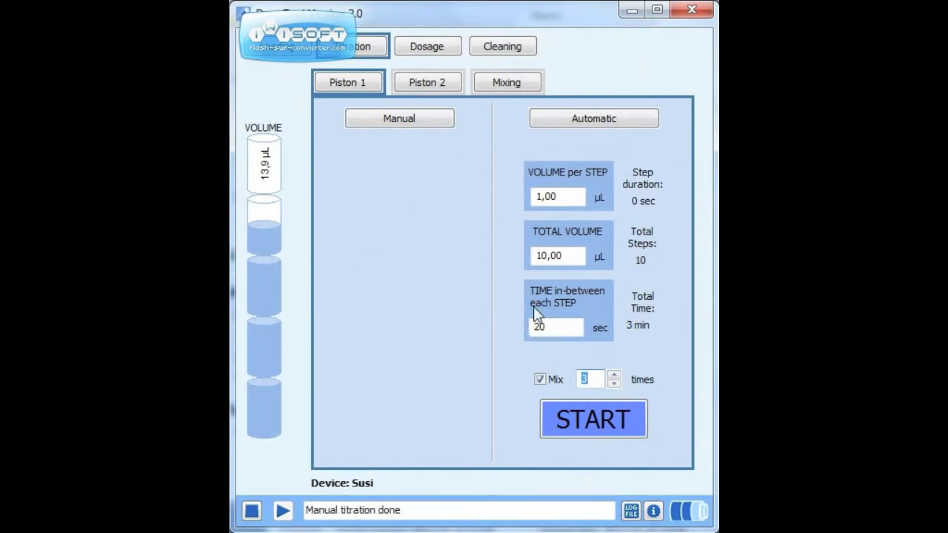
{"action": "left_click", "coordinate": [575, 428]}
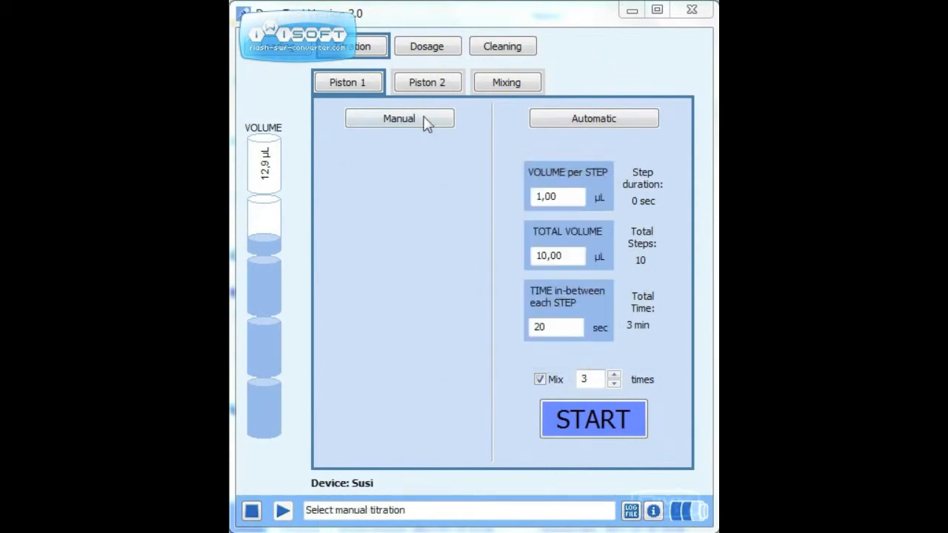
- Set the mixing cycle count to 5 and enable changing the mixing volume
{"action": "left_click", "coordinate": [421, 117]}
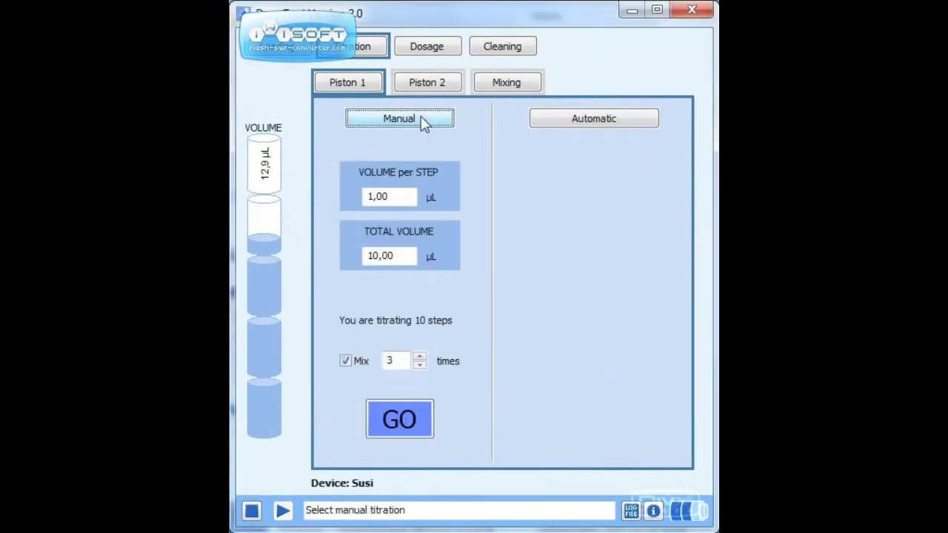
{"action": "left_click", "coordinate": [503, 82]}
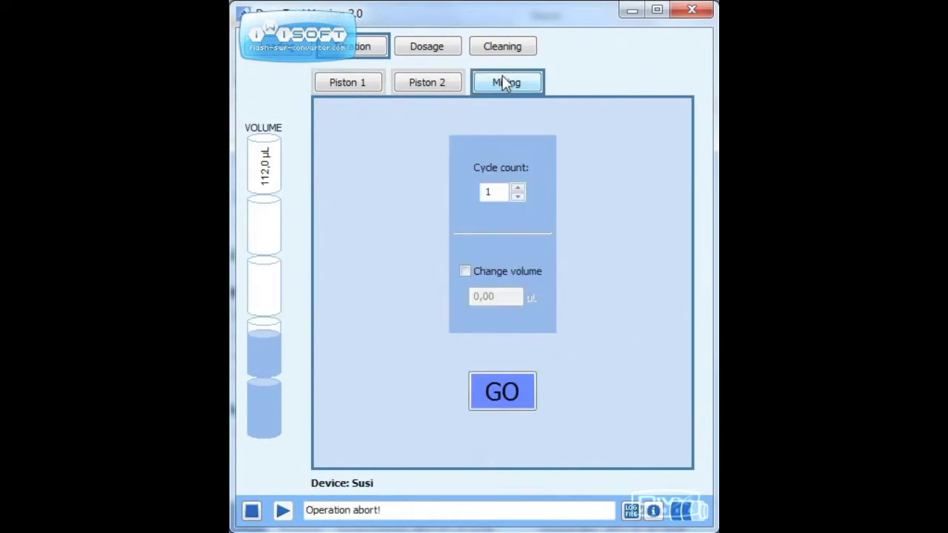
{"action": "left_click", "coordinate": [518, 188]}
{"action": "left_click", "coordinate": [517, 188]}
{"action": "left_click", "coordinate": [518, 189]}
{"action": "left_click", "coordinate": [521, 186]}
{"action": "left_click", "coordinate": [465, 271]}
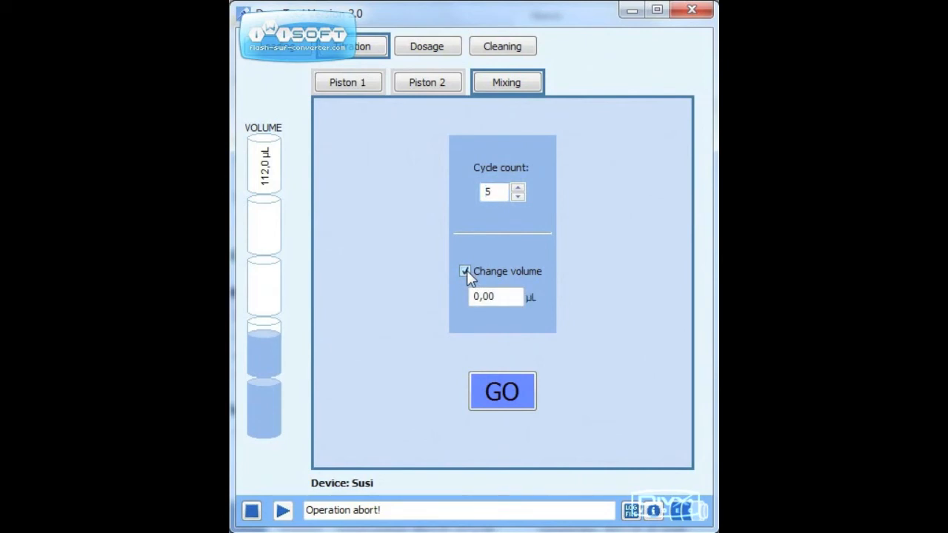
- Review the Piston 1 titration and mixing settings, and view the automatic titration settings of Piston 2
{"action": "left_click", "coordinate": [354, 81]}
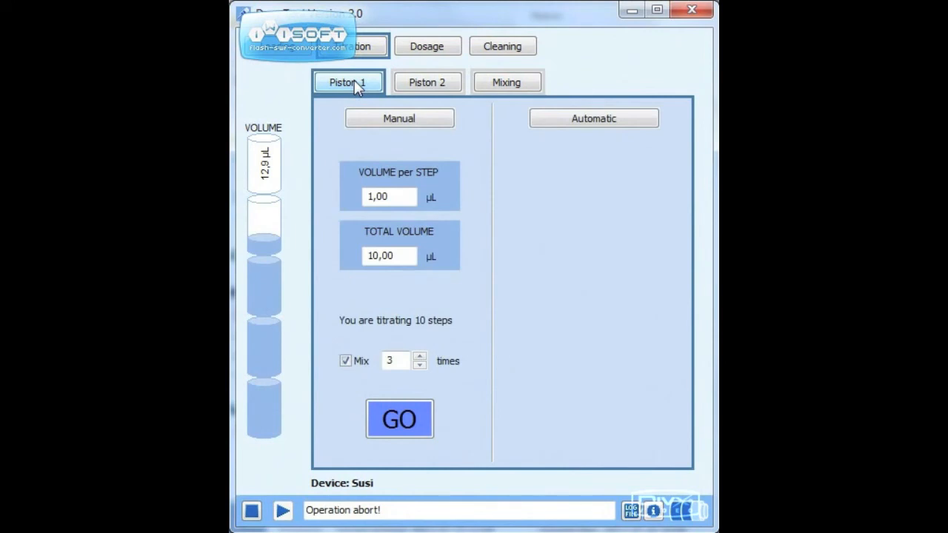
{"action": "left_click", "coordinate": [506, 83]}
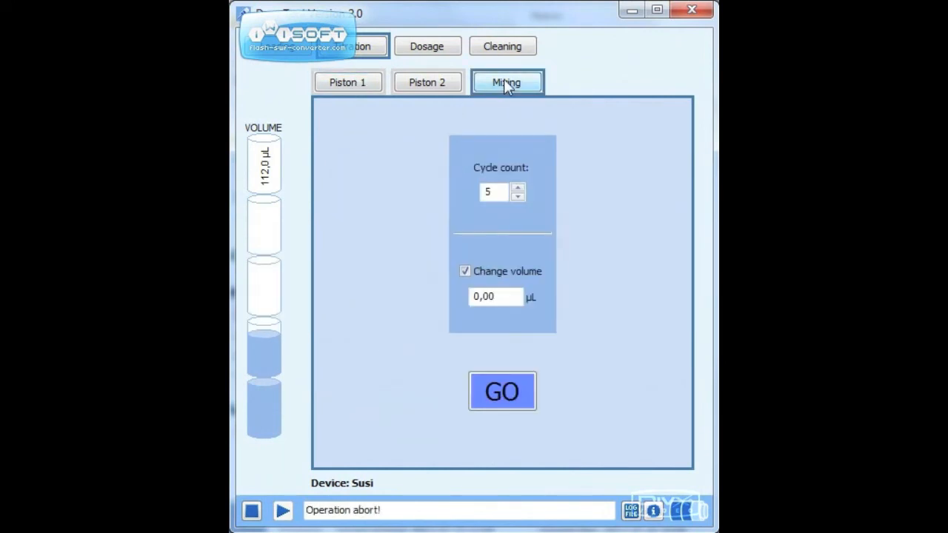
{"action": "left_click", "coordinate": [338, 80]}
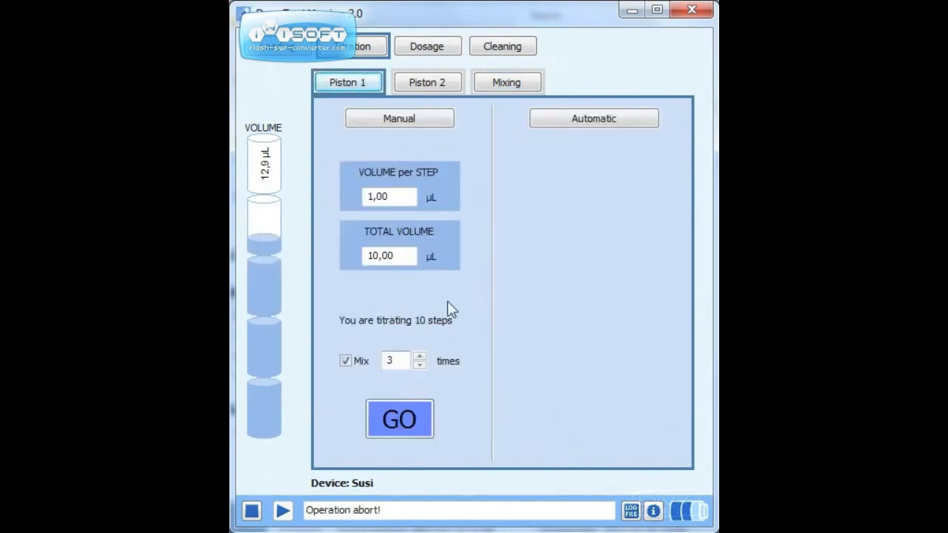
{"action": "left_click", "coordinate": [619, 123]}
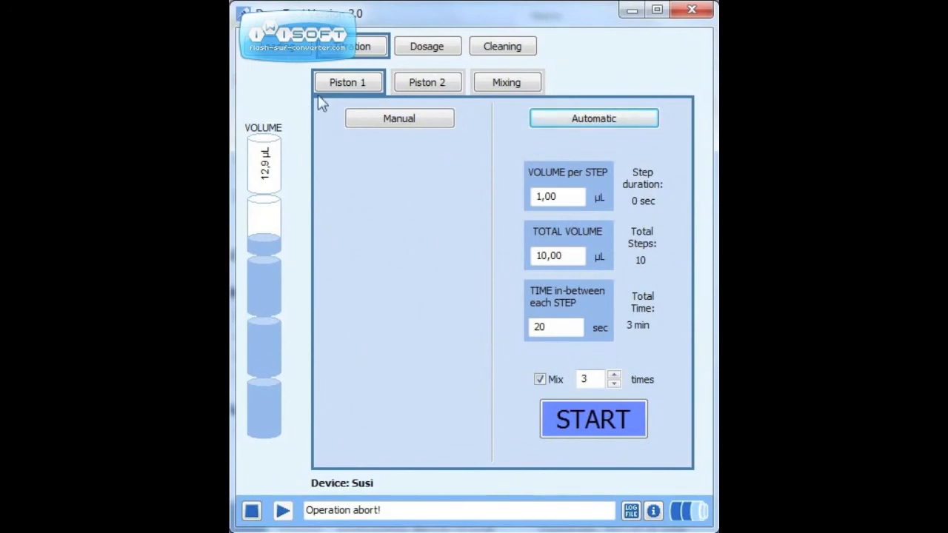
{"action": "left_click", "coordinate": [426, 80]}
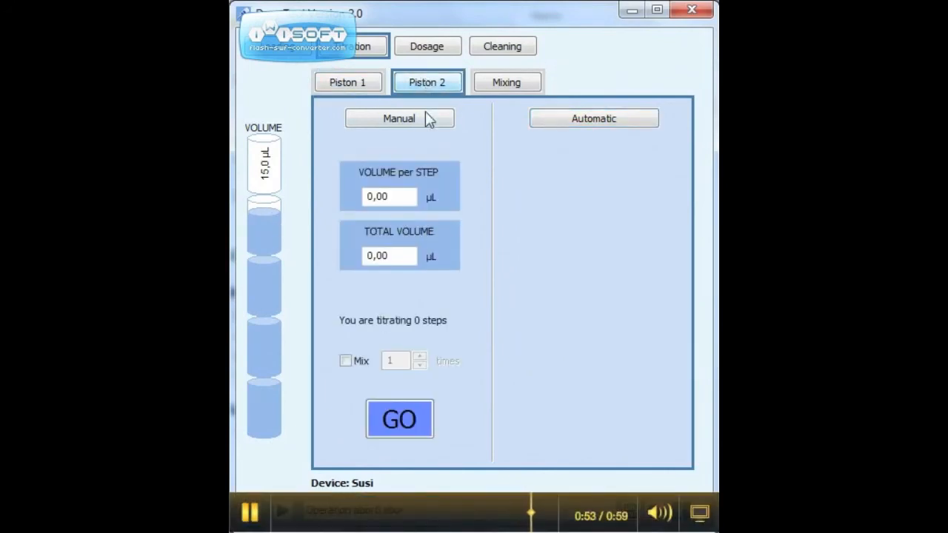
{"action": "left_click", "coordinate": [609, 120]}
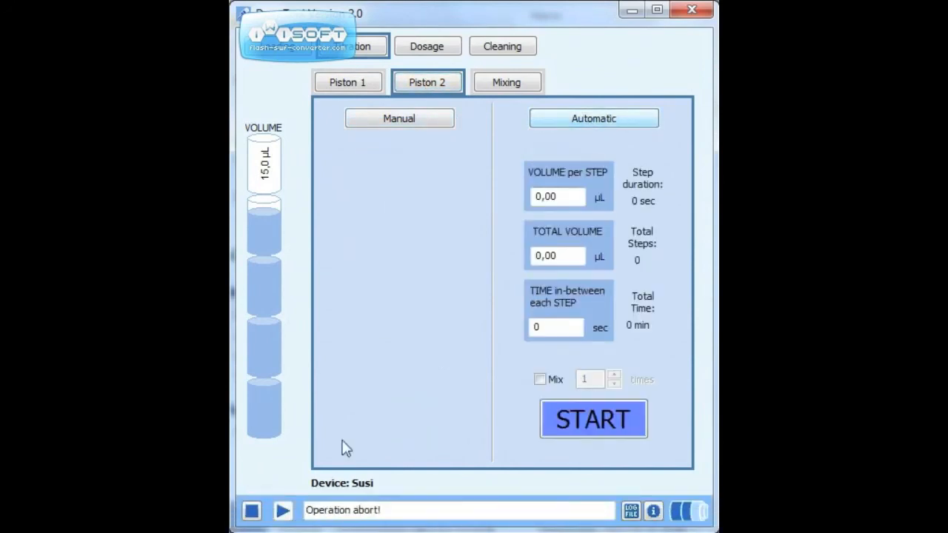